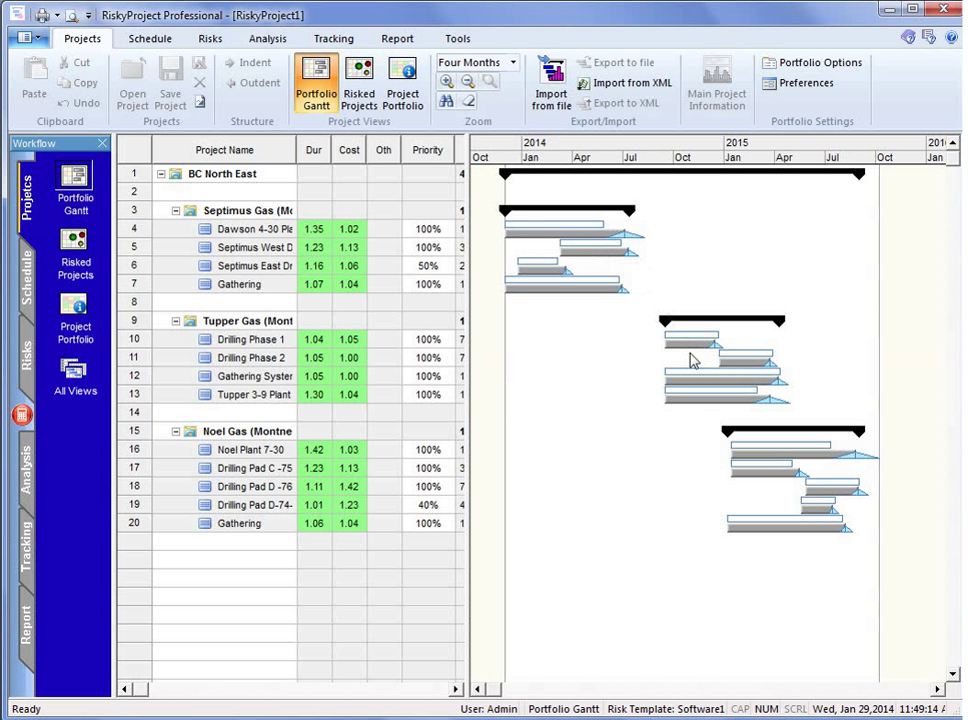
Select the BC North East program, switch to the portfolio Risk Register and highlight risk 1
{"action": "mouse_move", "coordinate": [837, 531]}
{"action": "left_click", "coordinate": [141, 177]}
{"action": "left_click", "coordinate": [141, 212]}
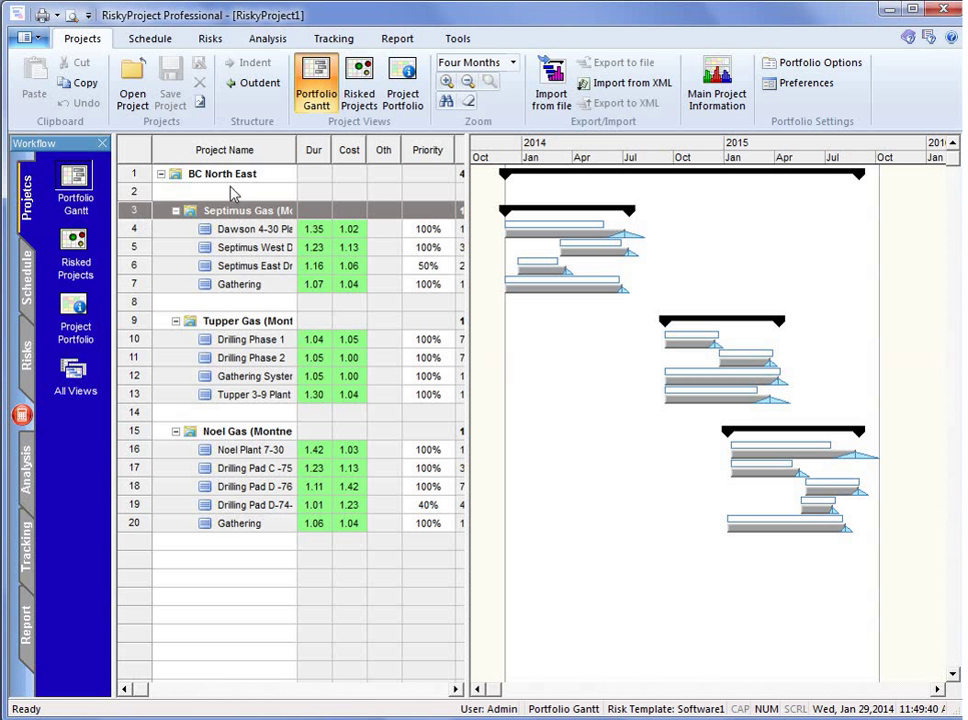
{"action": "left_click", "coordinate": [143, 177]}
{"action": "left_click", "coordinate": [17, 315]}
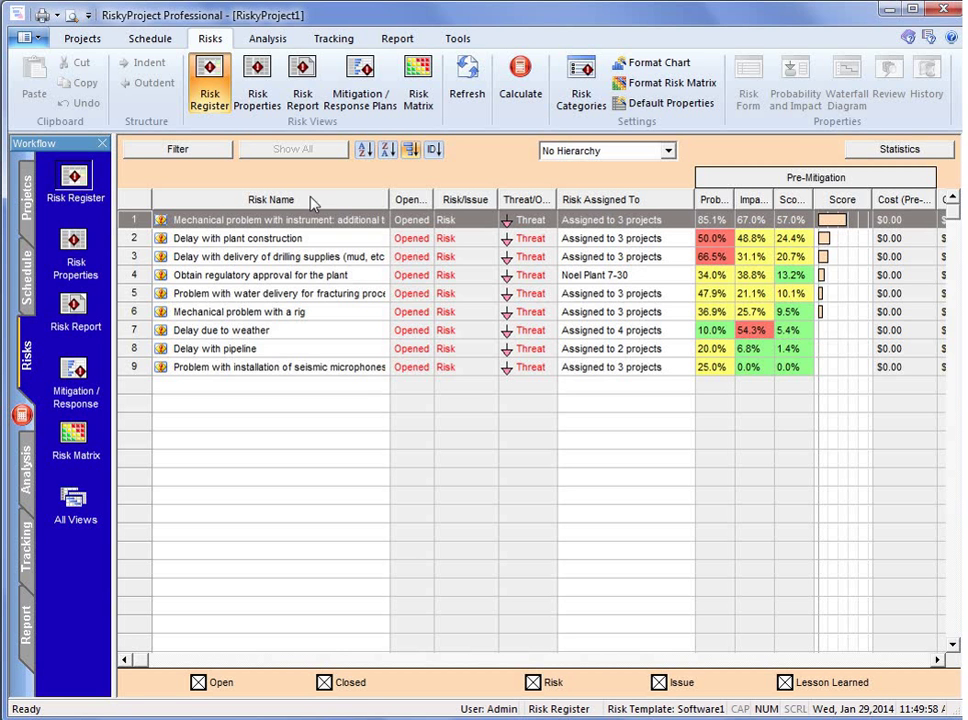
{"action": "left_click", "coordinate": [138, 218]}
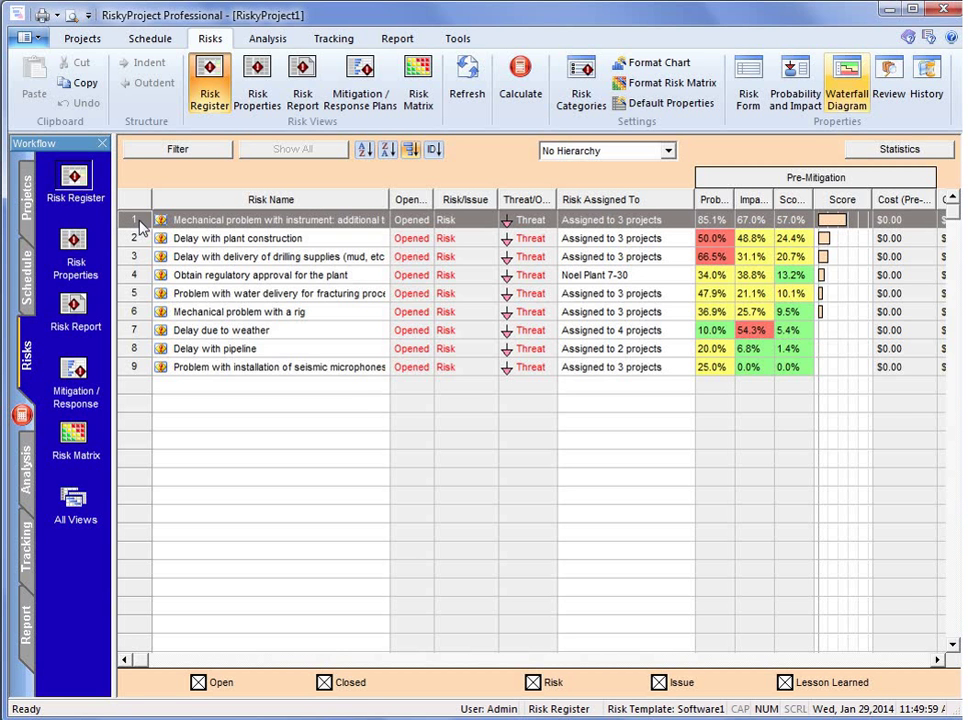
Review the instrument-problem risk's Risk Information, then go back to the portfolio Gantt view
{"action": "double_click", "coordinate": [139, 221]}
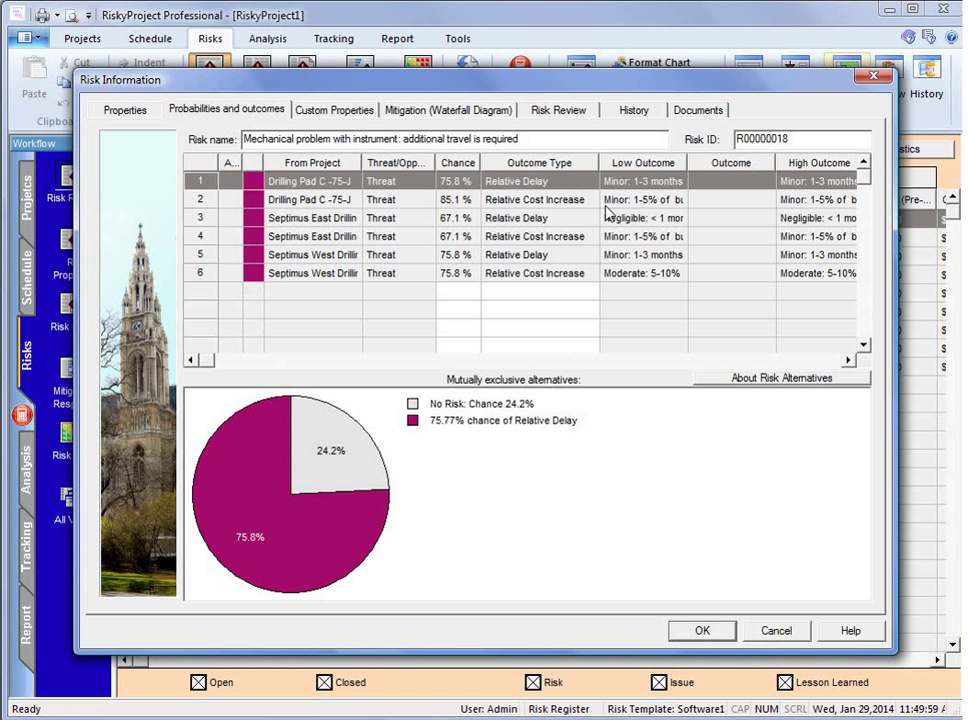
{"action": "left_click", "coordinate": [702, 630]}
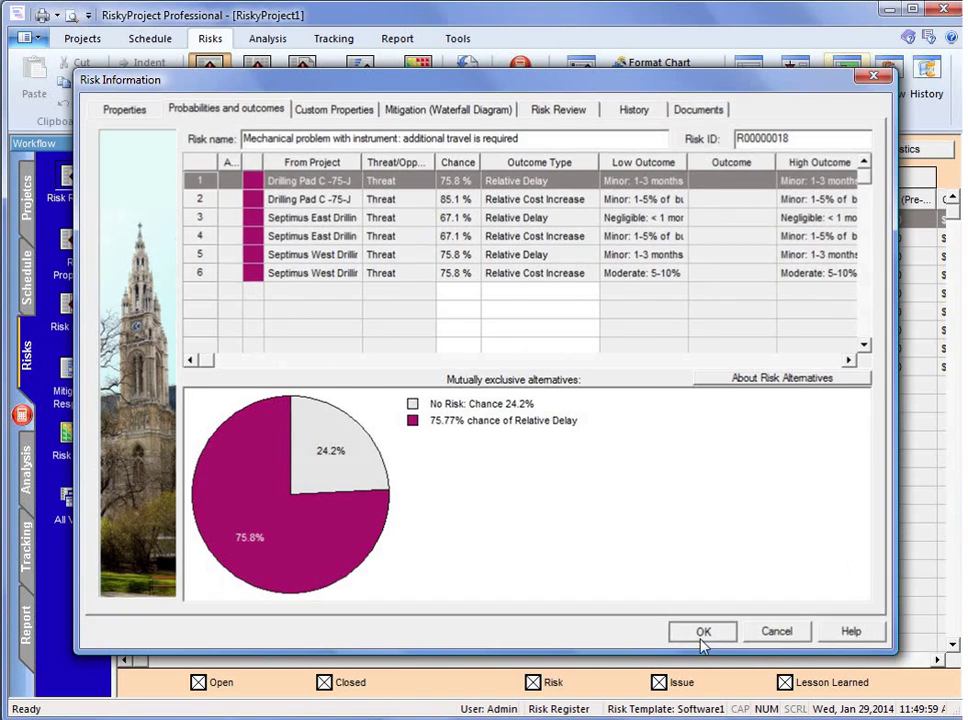
{"action": "left_click", "coordinate": [28, 205]}
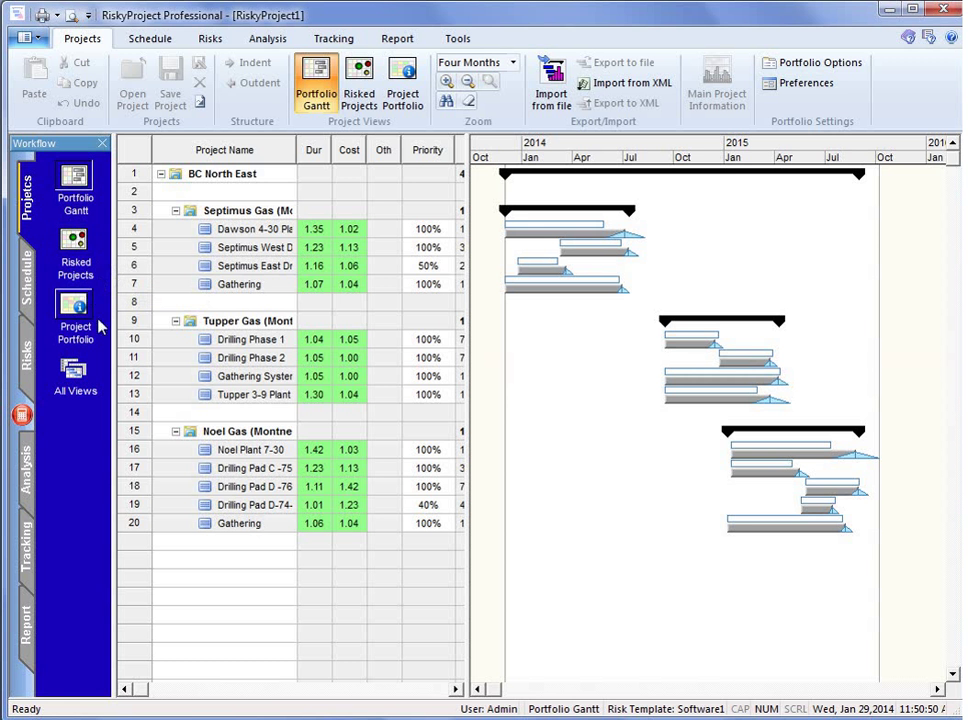
Display the Risked Projects bubble chart of duration versus P90 duration risk, sized by total cost
{"action": "left_click", "coordinate": [70, 245]}
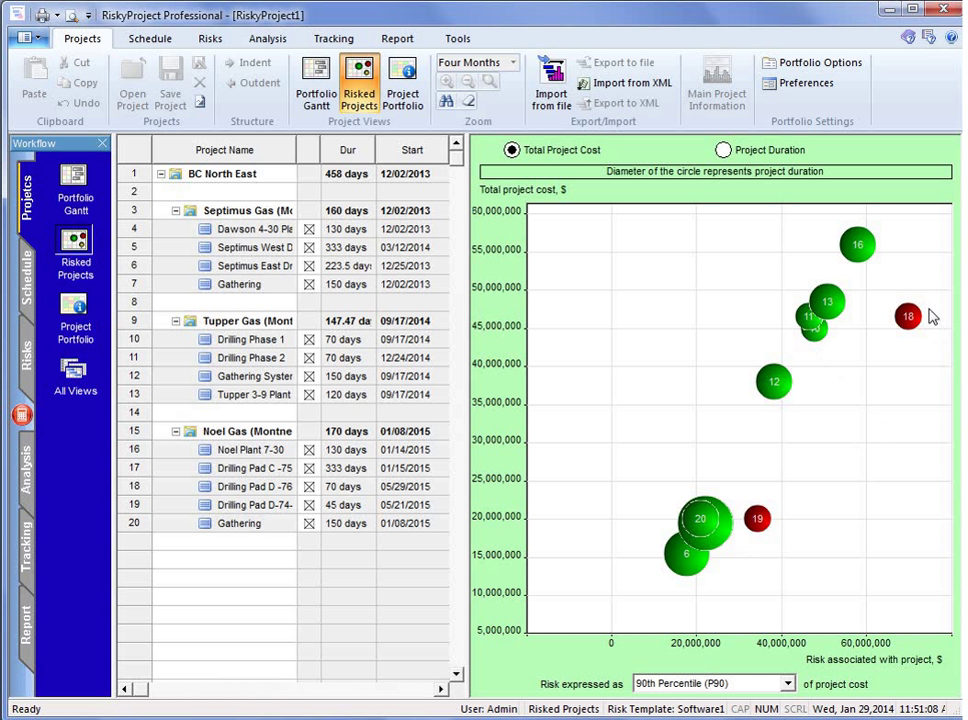
{"action": "mouse_move", "coordinate": [768, 538]}
{"action": "left_click", "coordinate": [723, 150]}
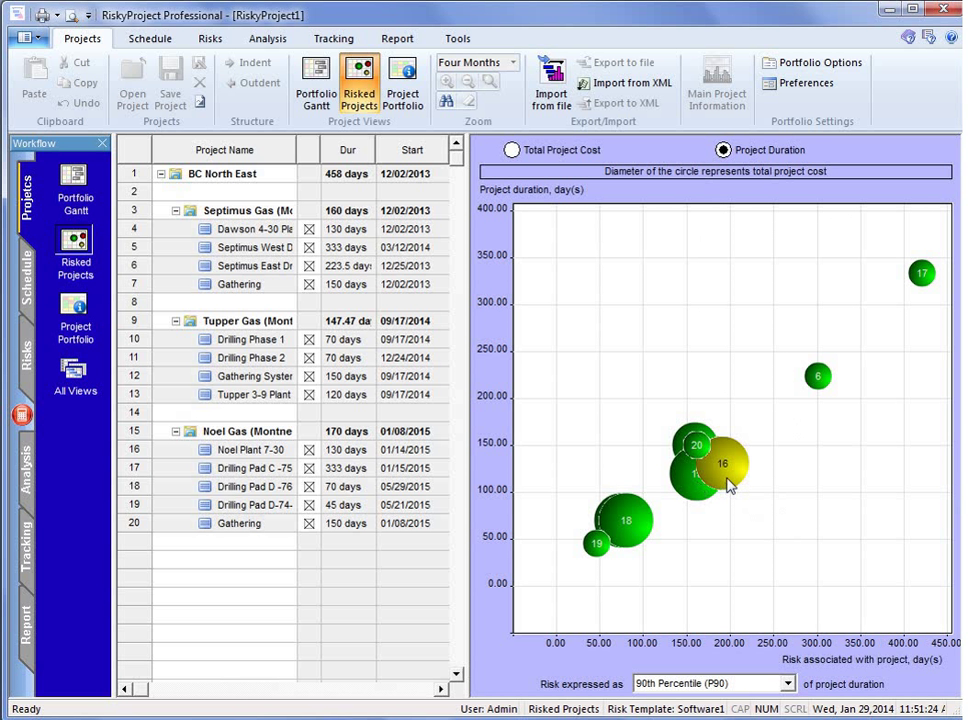
{"action": "mouse_move", "coordinate": [729, 484]}
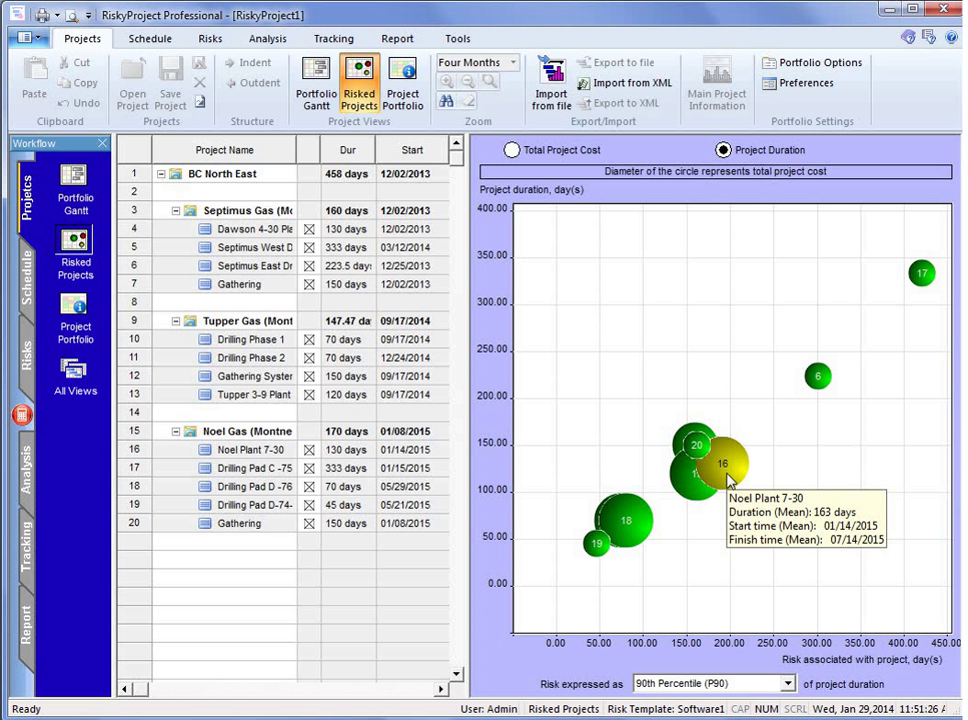
{"action": "left_click", "coordinate": [511, 150]}
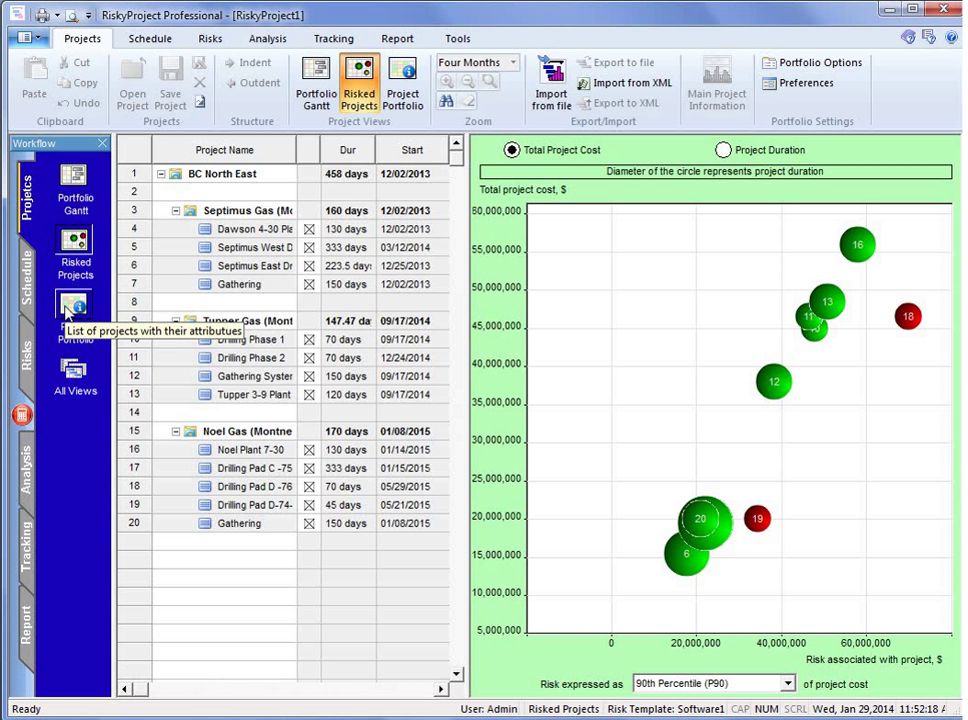
Scroll through the Project Portfolio grid's managers, dates and costs, then return to Portfolio Gantt
{"action": "left_click", "coordinate": [68, 312]}
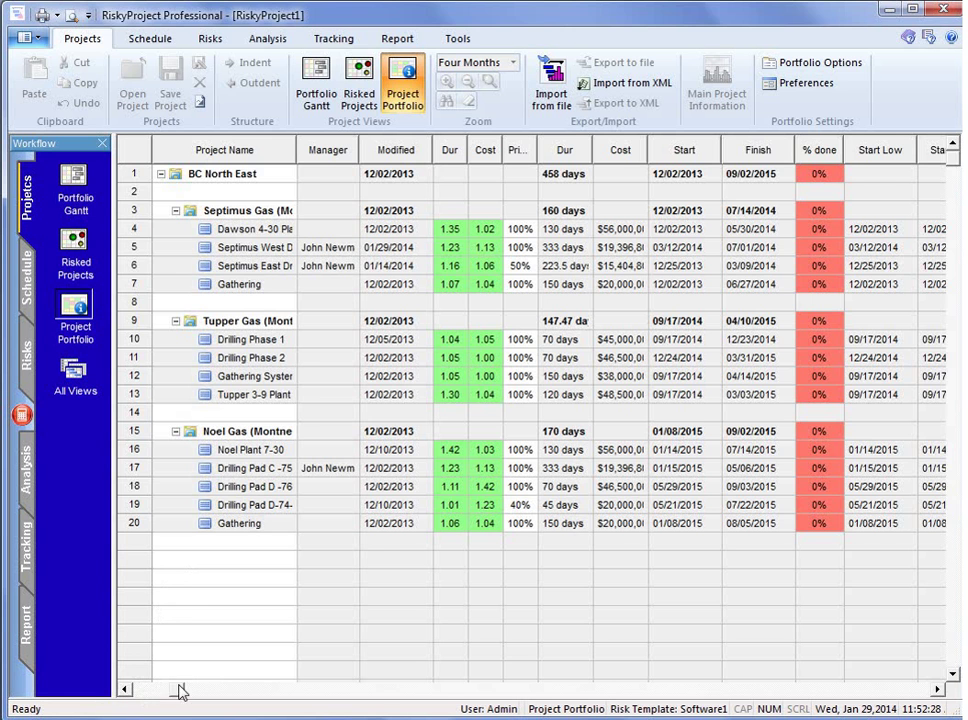
{"action": "left_click_drag", "start_coordinate": [181, 691], "coordinate": [655, 693]}
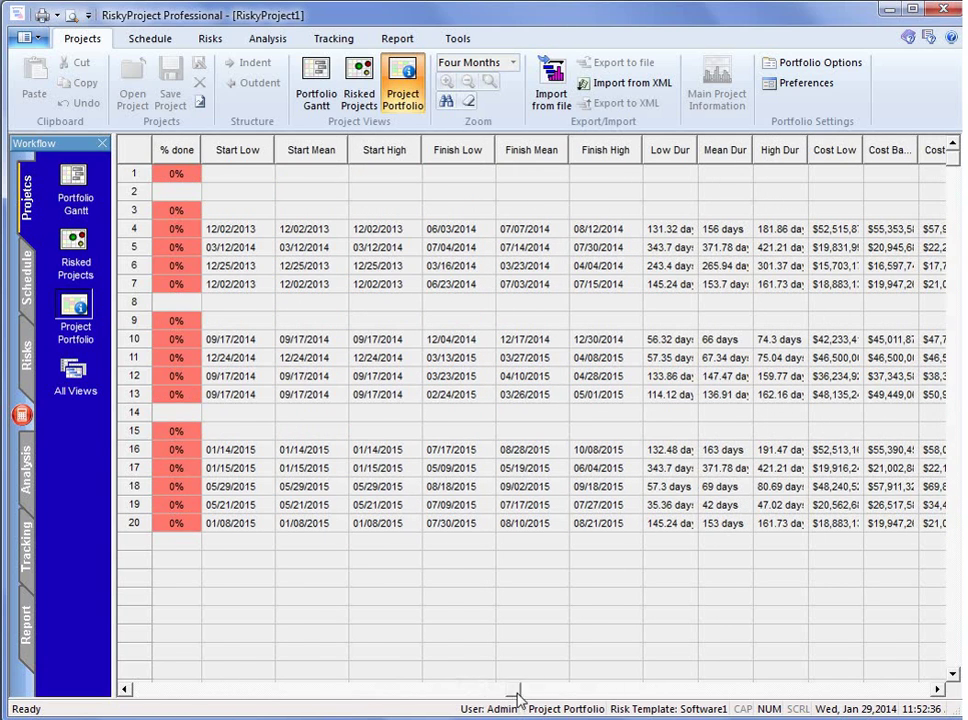
{"action": "left_click_drag", "start_coordinate": [518, 697], "coordinate": [545, 692]}
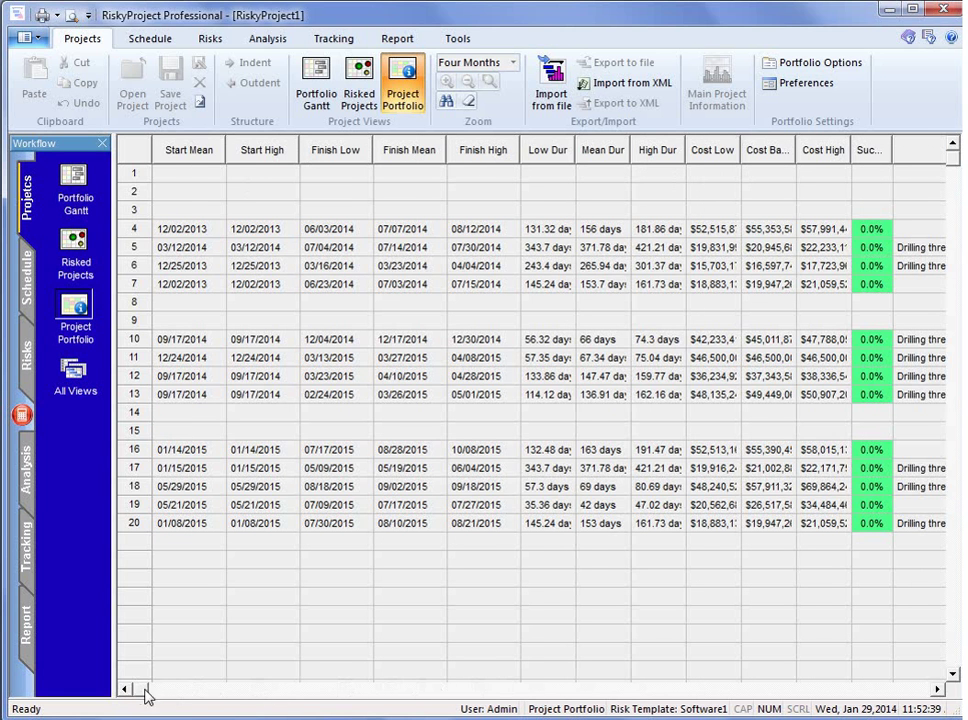
{"action": "left_click", "coordinate": [145, 690]}
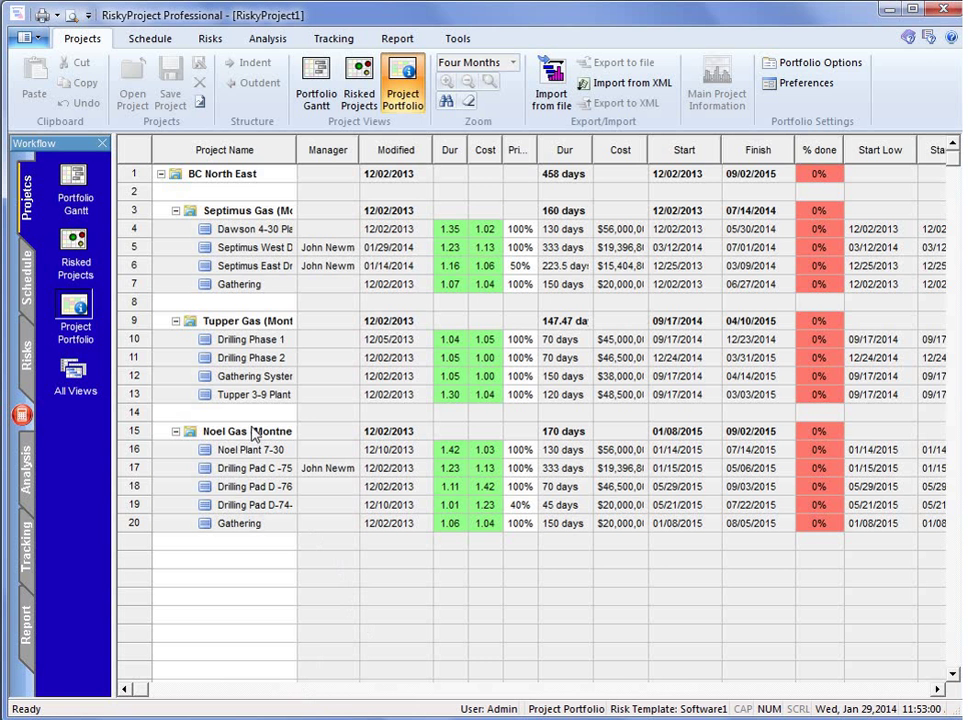
{"action": "left_click", "coordinate": [78, 195]}
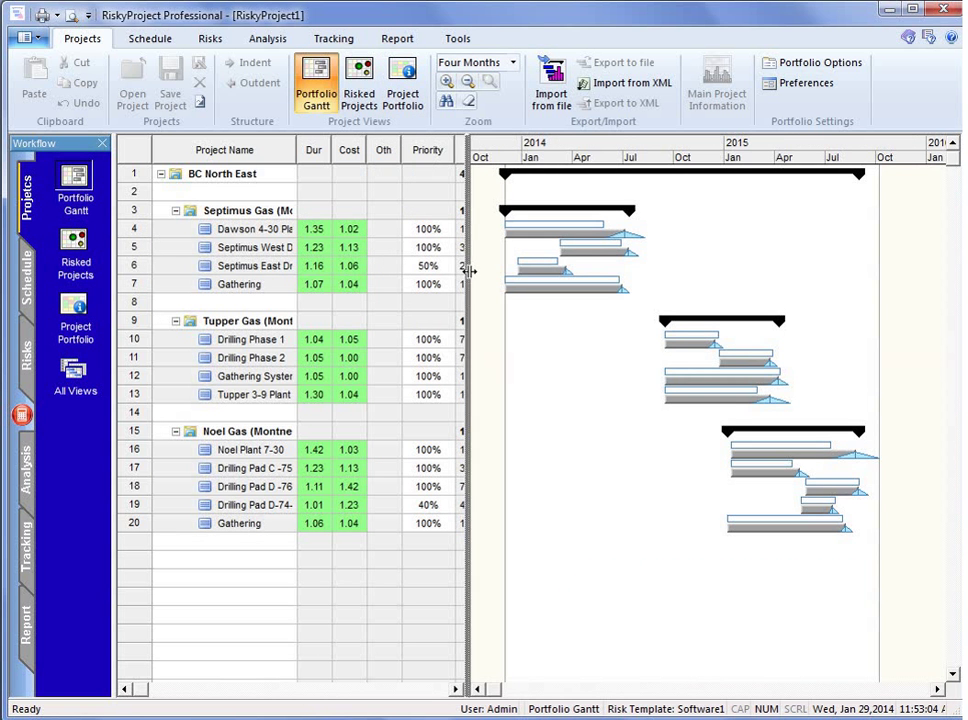
Widen the project grid to show durations, then open and close Dawson 4-30 Plant
{"action": "left_click_drag", "start_coordinate": [468, 270], "coordinate": [490, 275]}
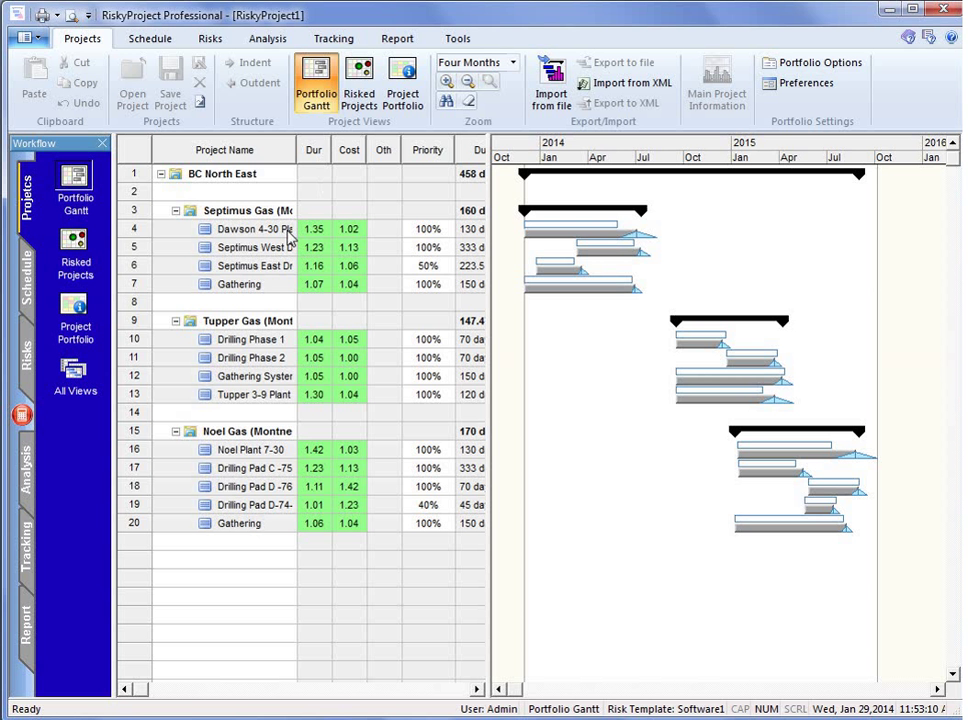
{"action": "left_click", "coordinate": [140, 231]}
{"action": "double_click", "coordinate": [140, 231]}
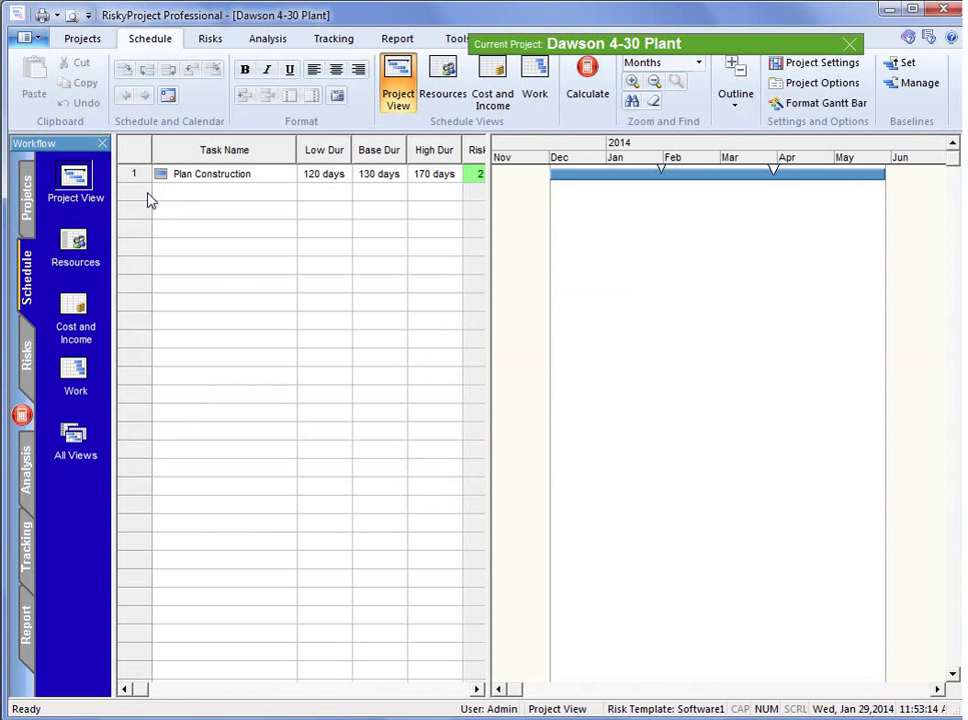
{"action": "left_click", "coordinate": [850, 46]}
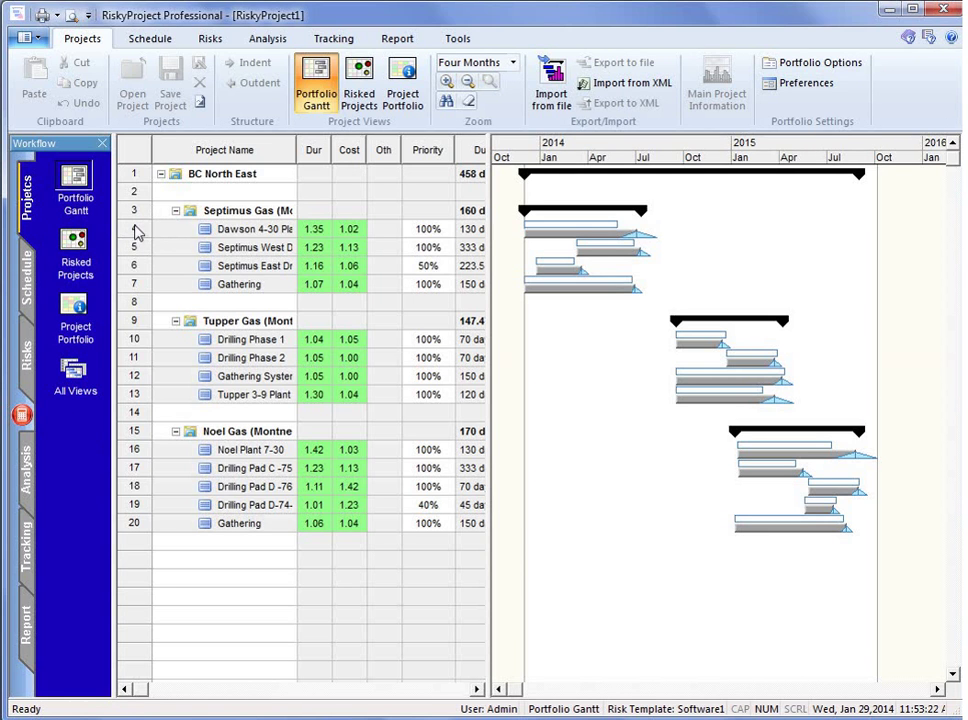
{"action": "left_click", "coordinate": [134, 229]}
{"action": "left_click", "coordinate": [724, 75]}
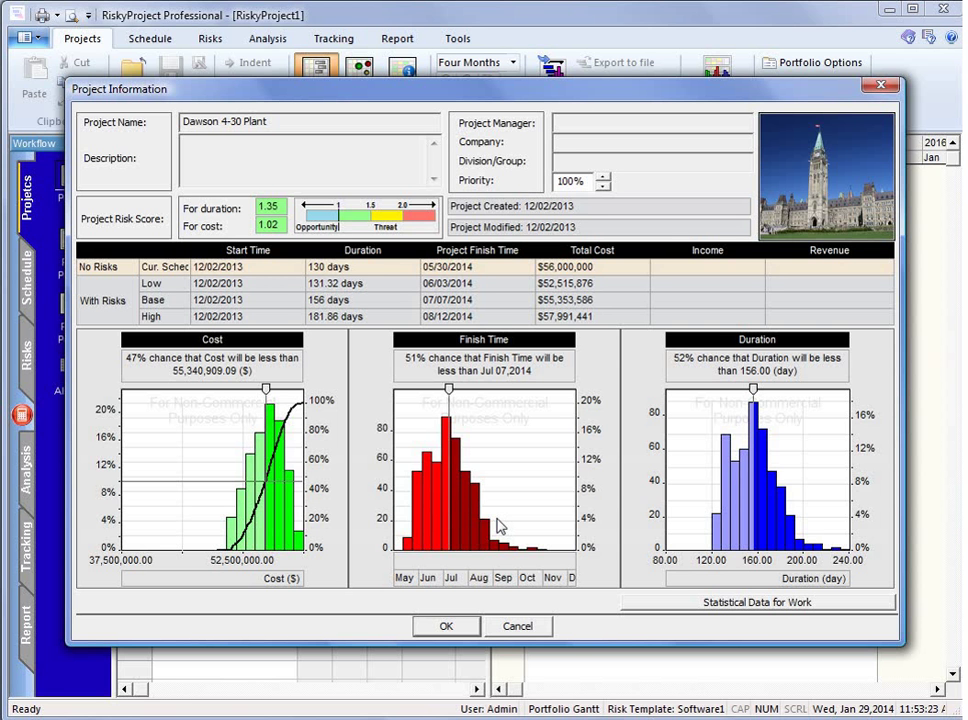
{"action": "double_click", "coordinate": [290, 480]}
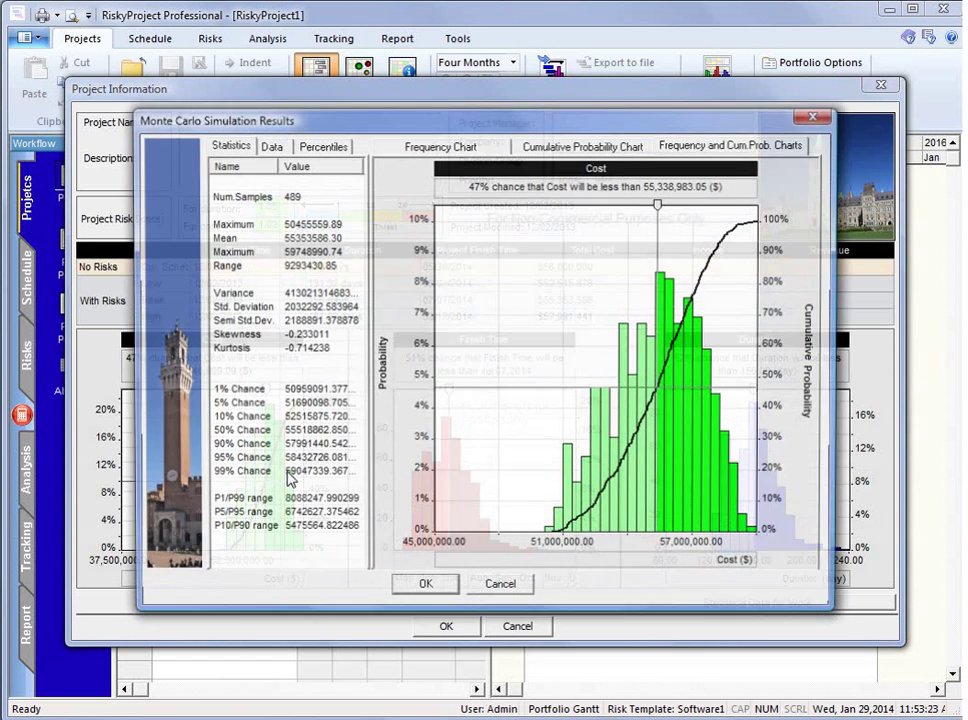
{"action": "left_click", "coordinate": [815, 117]}
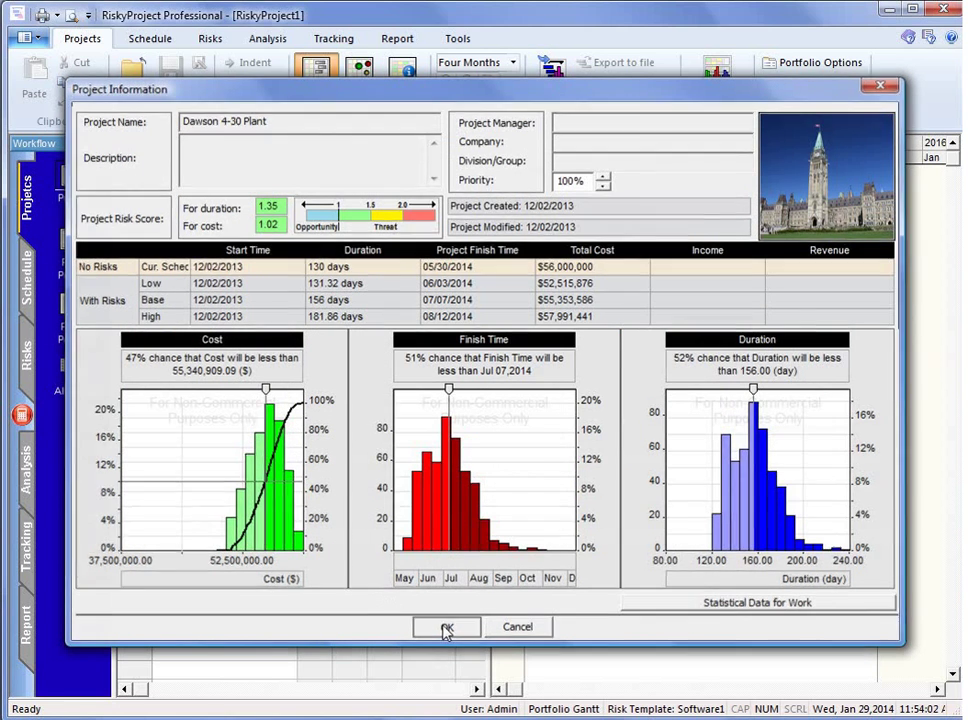
{"action": "left_click", "coordinate": [446, 627]}
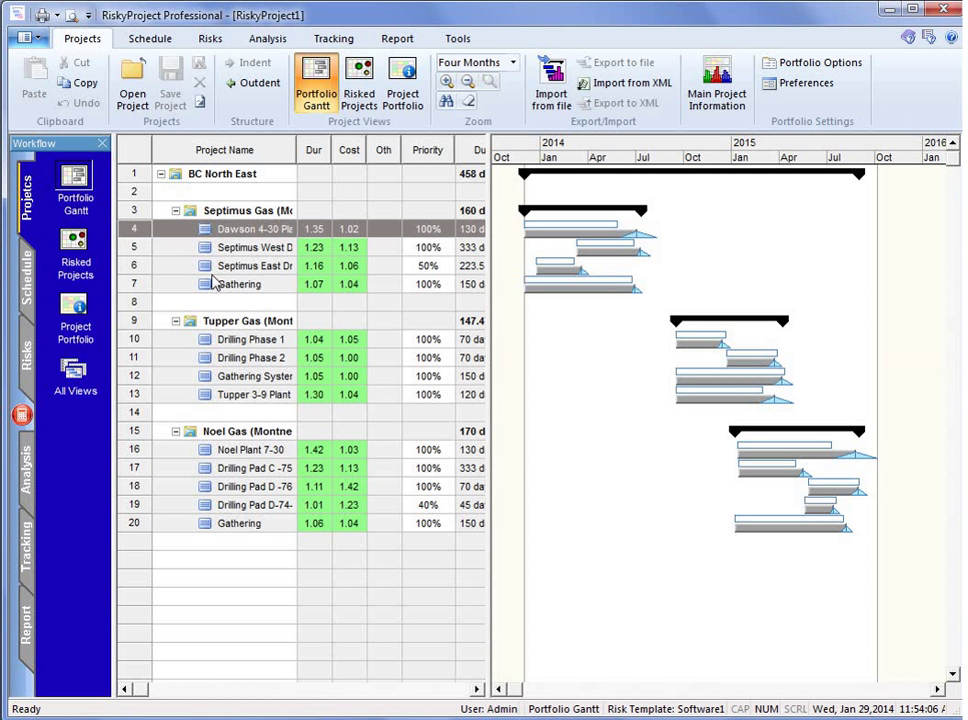
{"action": "left_click", "coordinate": [130, 210]}
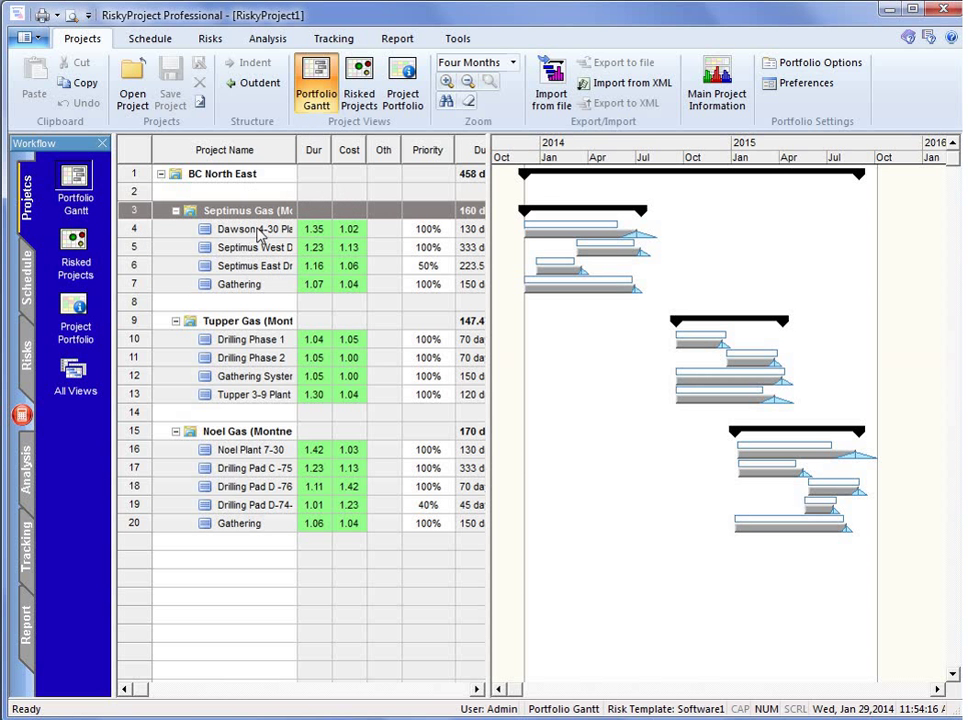
{"action": "double_click", "coordinate": [130, 222]}
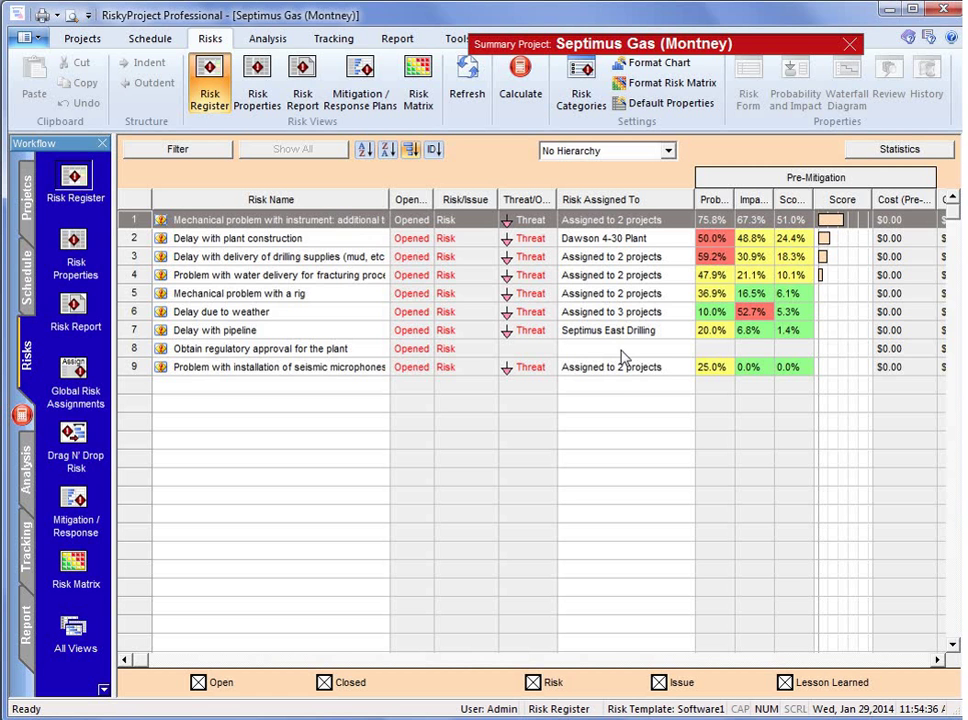
{"action": "left_click", "coordinate": [126, 221]}
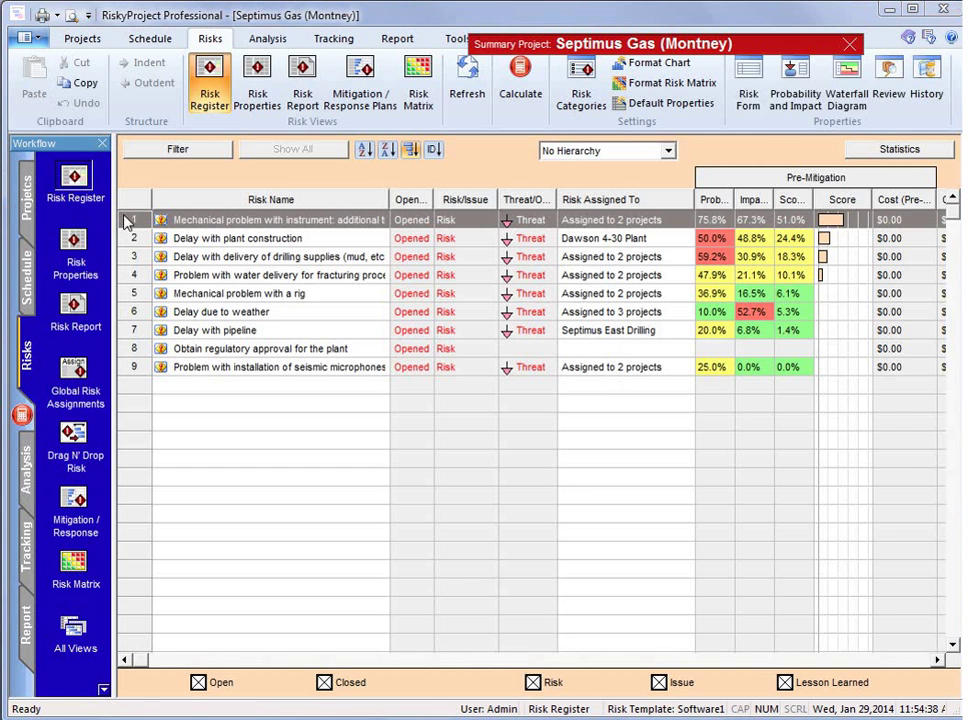
{"action": "double_click", "coordinate": [126, 221]}
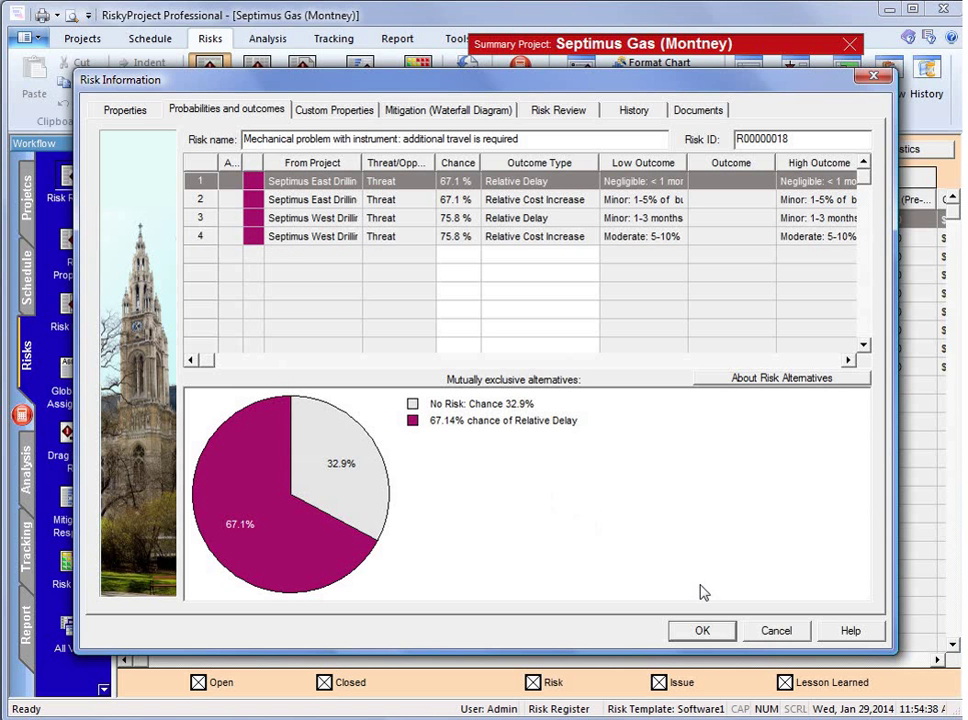
{"action": "left_click", "coordinate": [700, 636]}
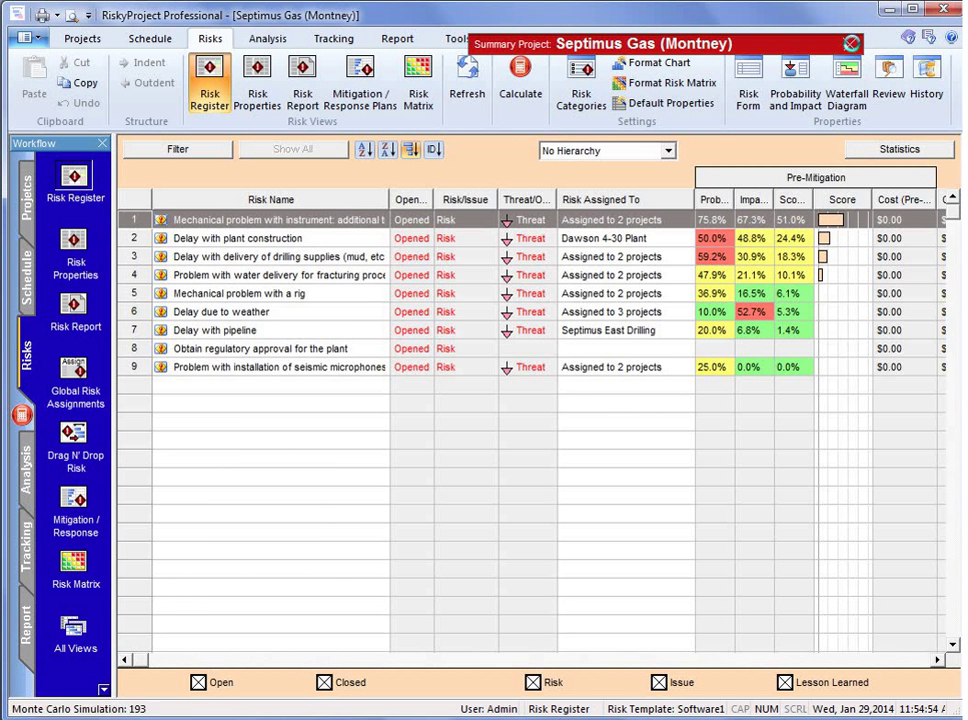
Close the Septimus Gas summary and open Septimus West Drilling from the Portfolio Gantt
{"action": "left_click", "coordinate": [645, 42]}
{"action": "left_click", "coordinate": [27, 285]}
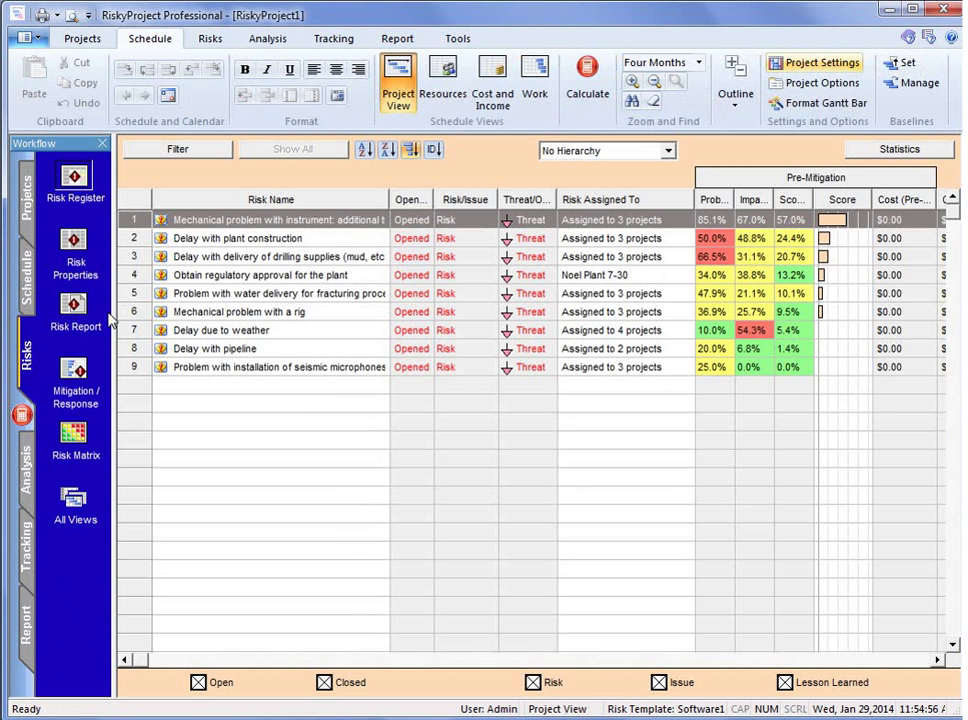
{"action": "left_click", "coordinate": [25, 205]}
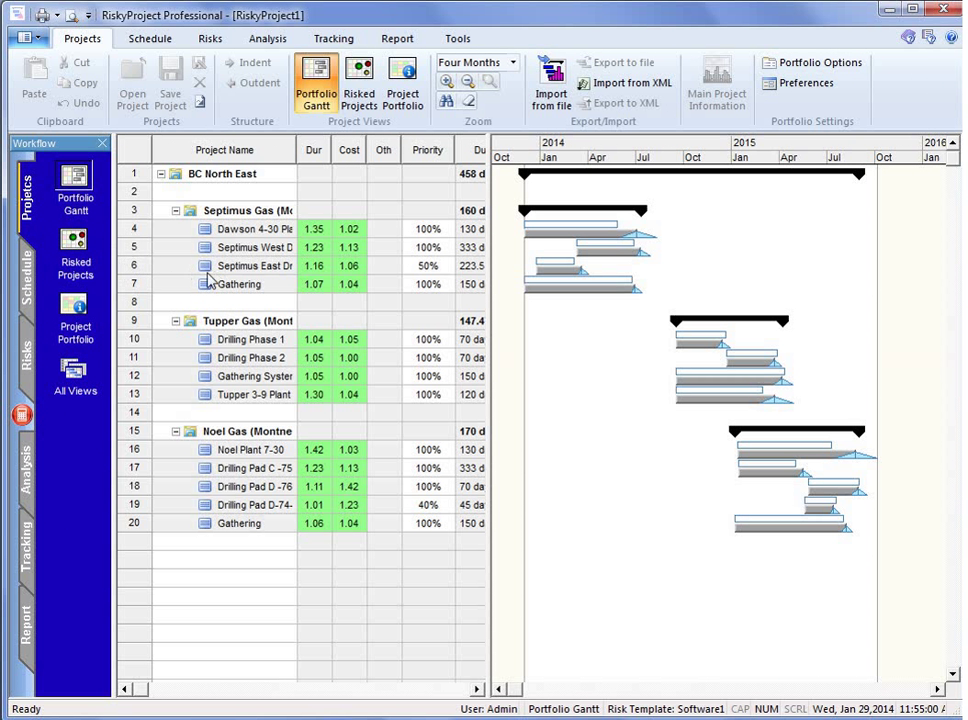
{"action": "left_click", "coordinate": [130, 250]}
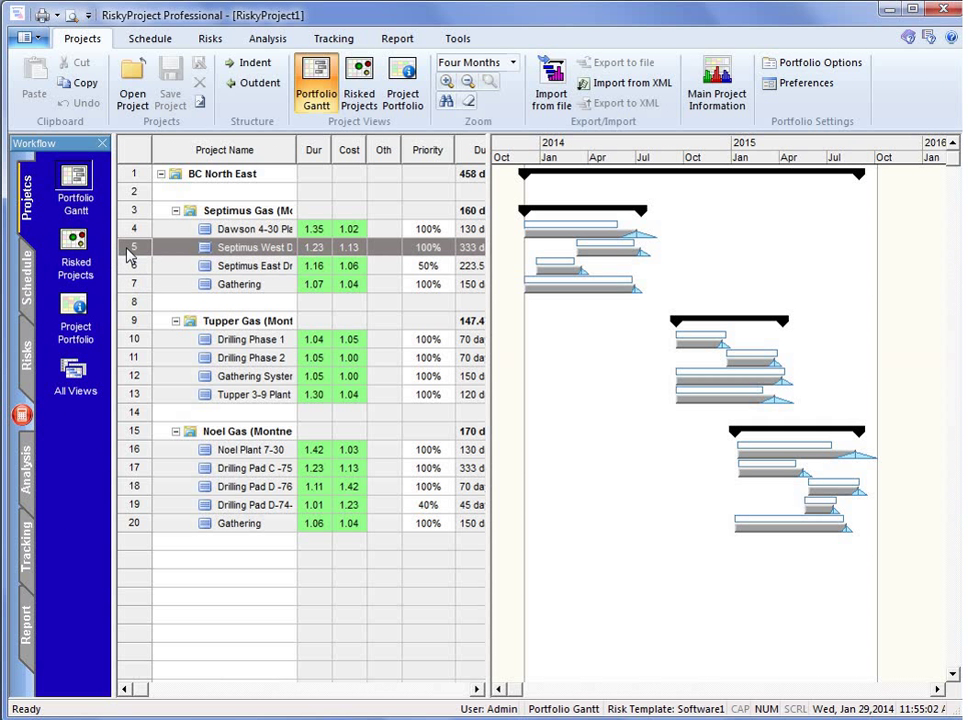
{"action": "double_click", "coordinate": [130, 255]}
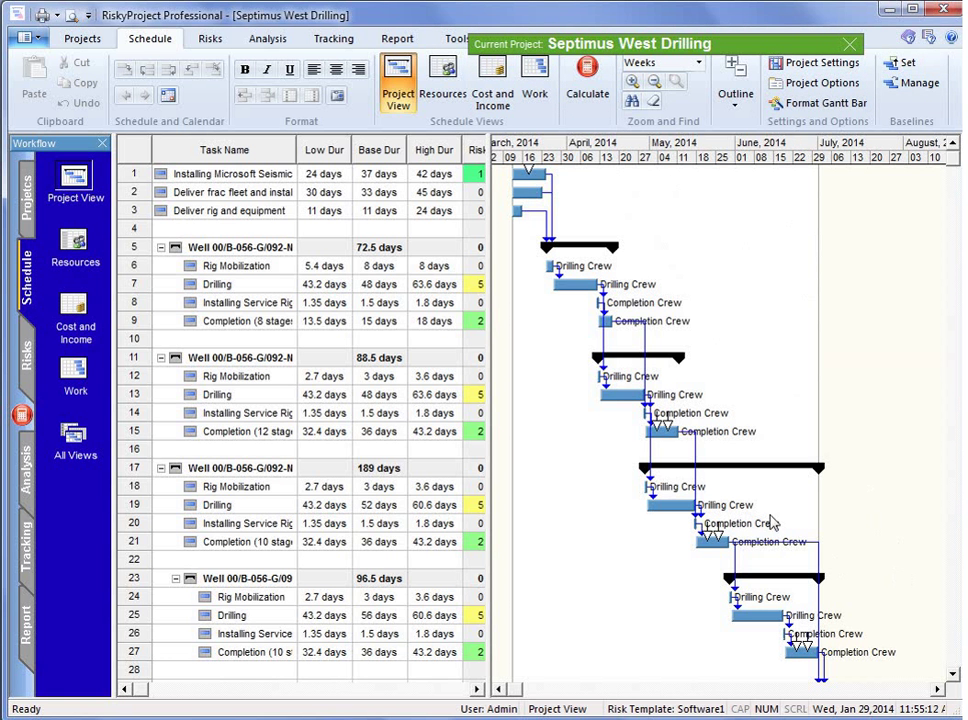
Calculate the project, review Project Summary, Result Gantt and Cash Flow, then show the Risk Register
{"action": "left_click", "coordinate": [588, 88]}
{"action": "left_click", "coordinate": [24, 465]}
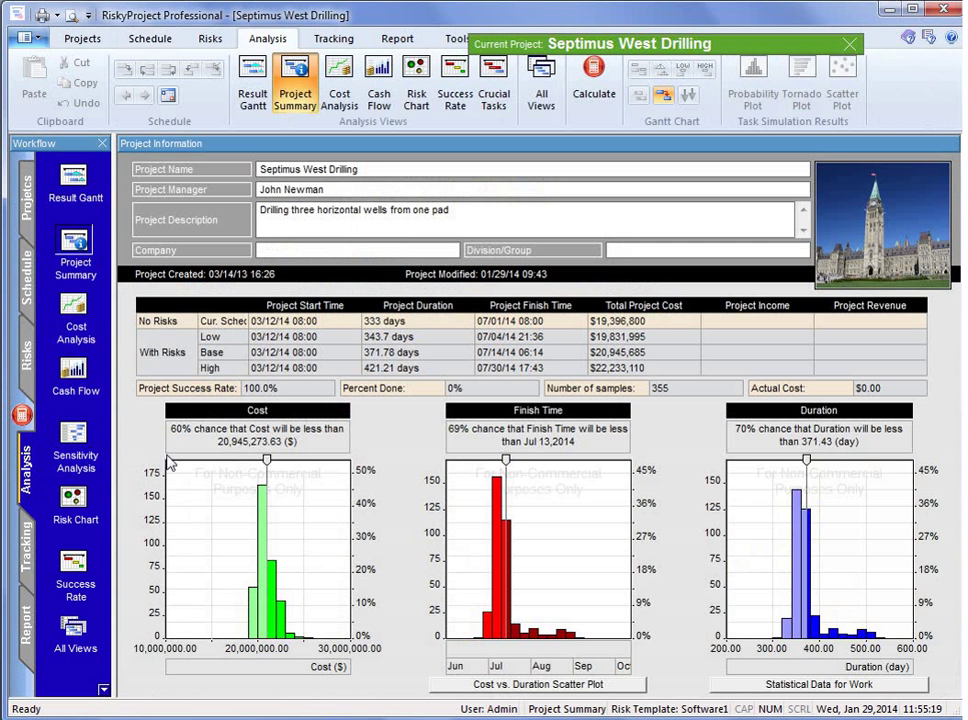
{"action": "left_click", "coordinate": [75, 182]}
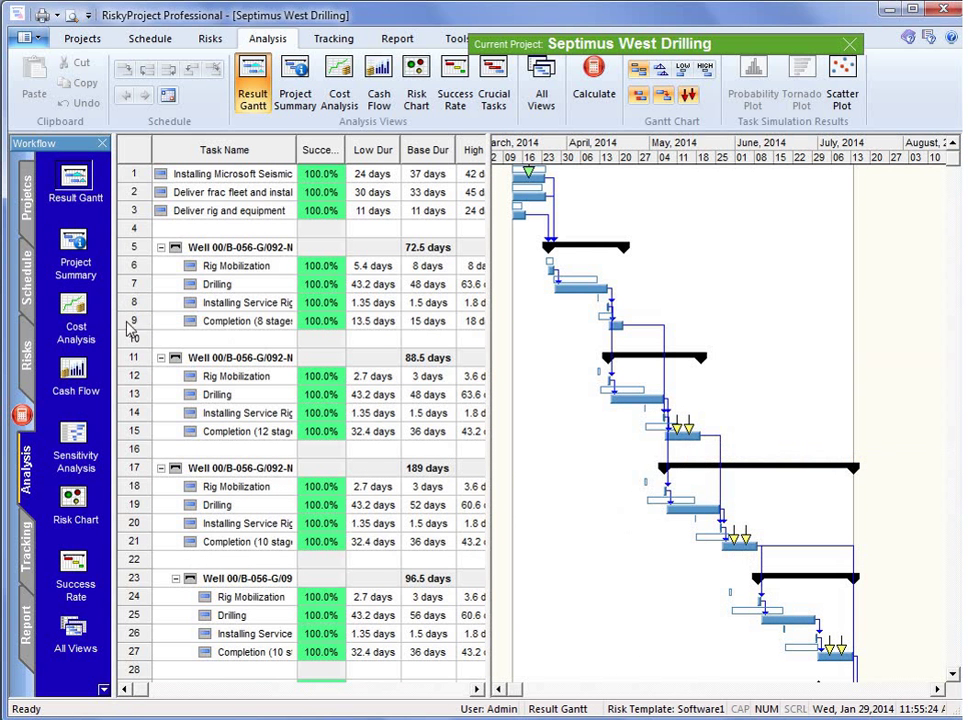
{"action": "left_click", "coordinate": [72, 378]}
{"action": "left_click", "coordinate": [37, 363]}
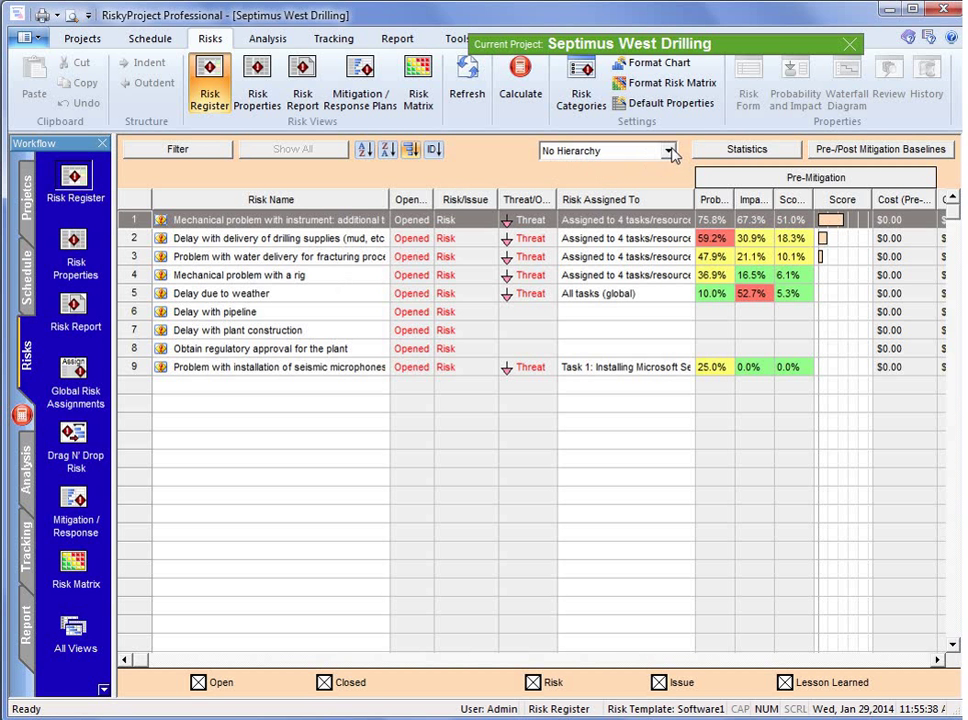
Set the Risk Register hierarchy to Assigned/Not Assigned, giving six assigned and three unassigned risks
{"action": "left_click", "coordinate": [668, 151]}
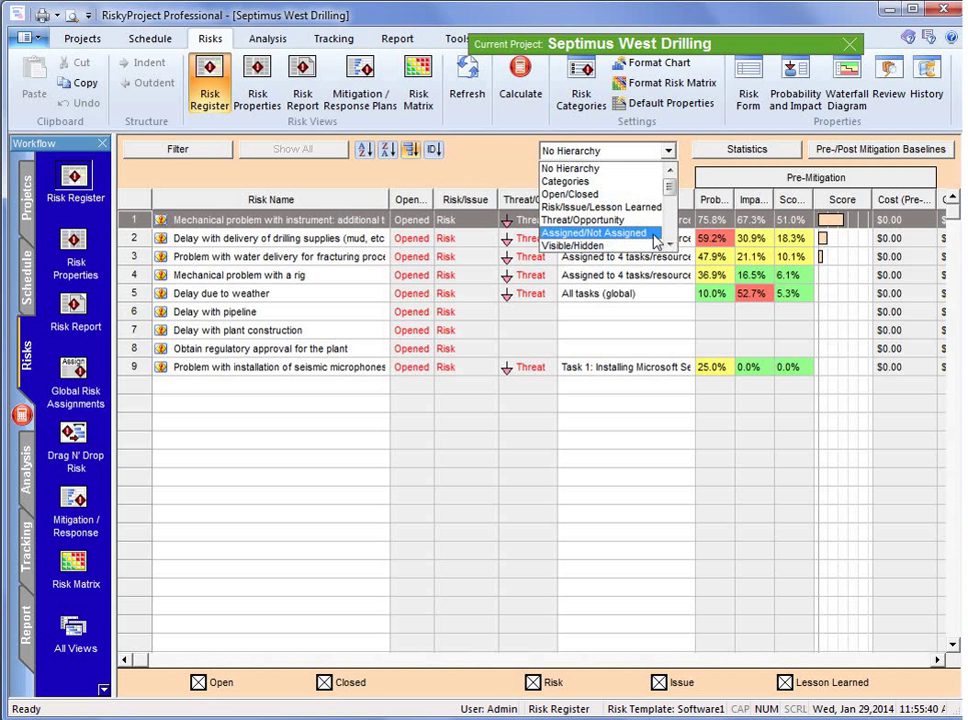
{"action": "left_click", "coordinate": [600, 232]}
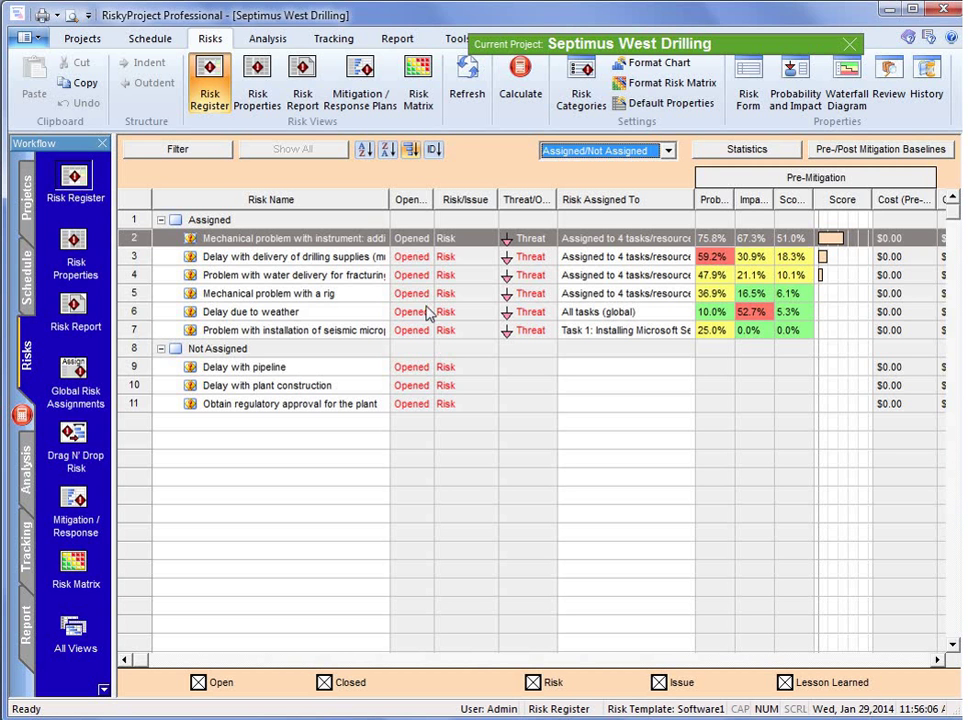
{"action": "double_click", "coordinate": [145, 246]}
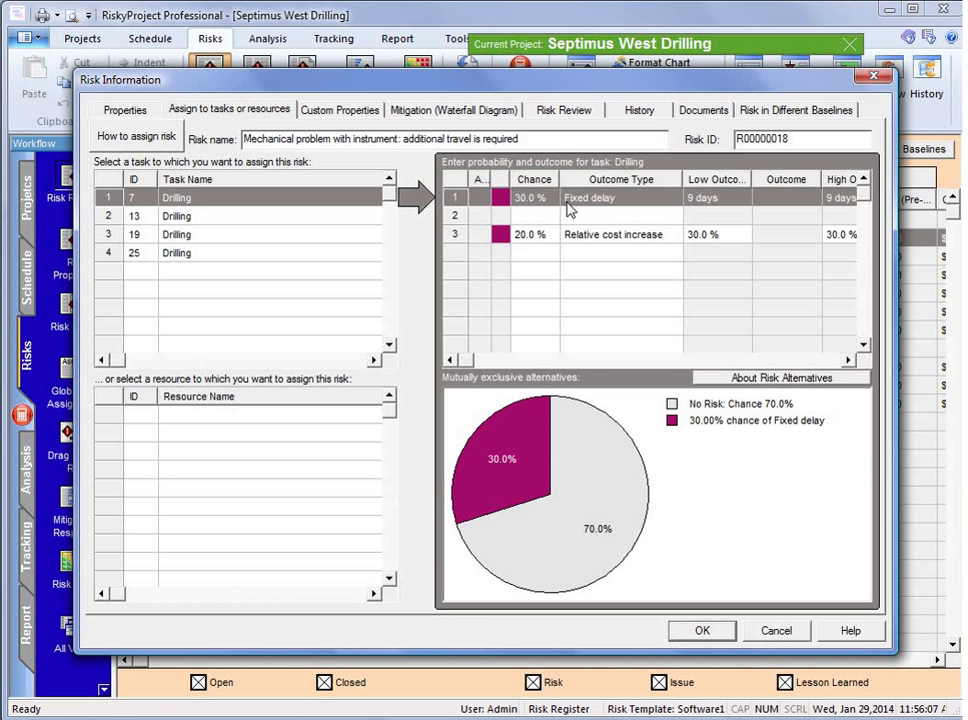
{"action": "left_click", "coordinate": [130, 218]}
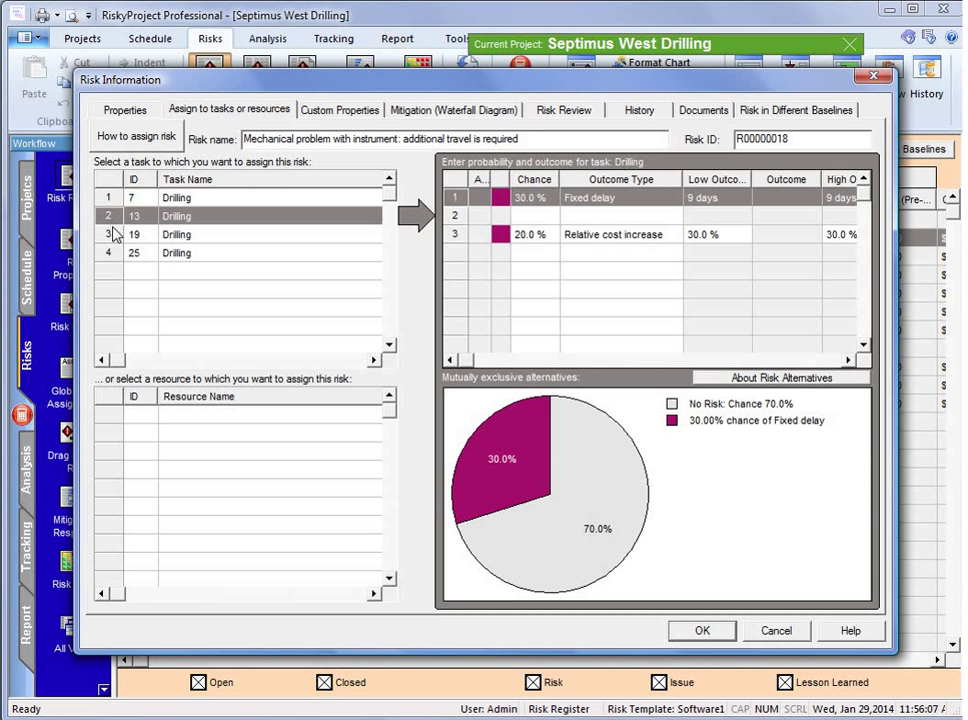
{"action": "left_click", "coordinate": [135, 235]}
{"action": "left_click", "coordinate": [142, 254]}
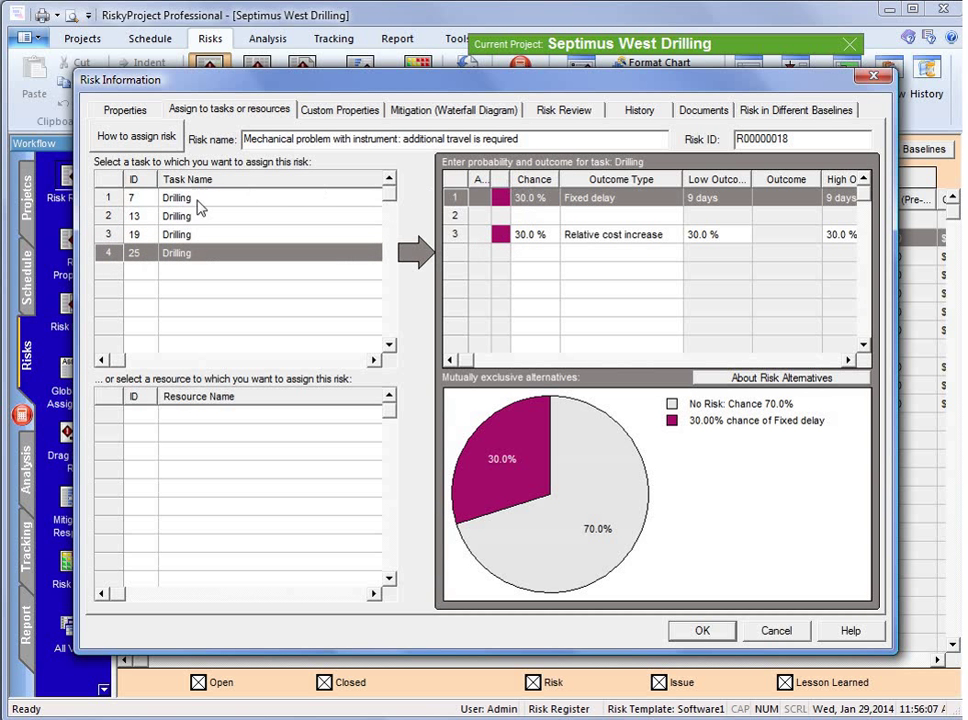
{"action": "left_click", "coordinate": [118, 236]}
{"action": "left_click", "coordinate": [112, 197]}
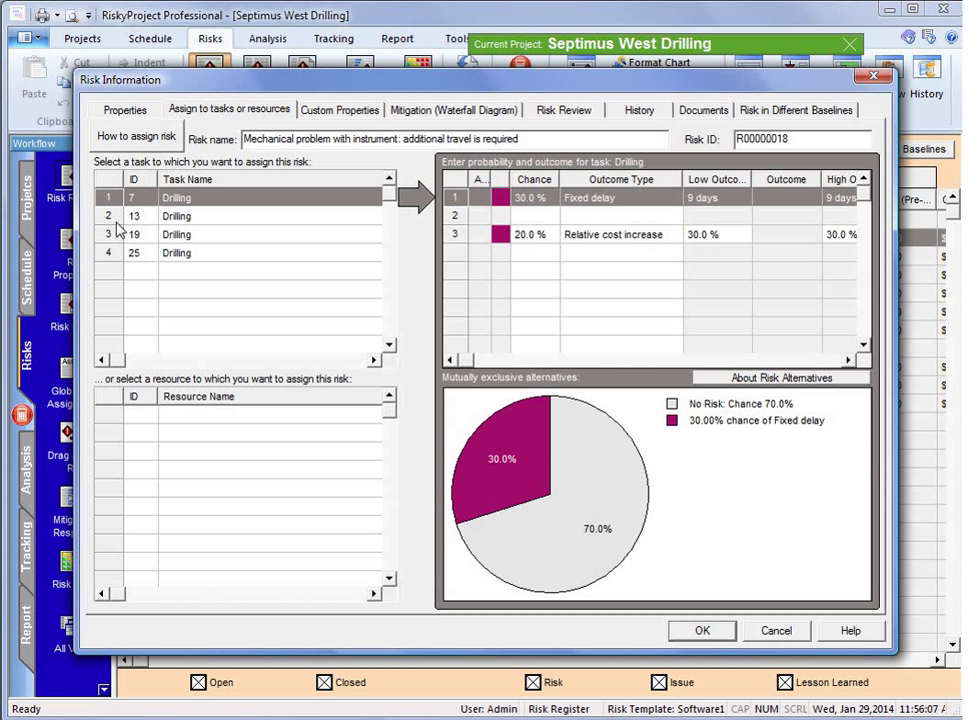
{"action": "left_click", "coordinate": [105, 216]}
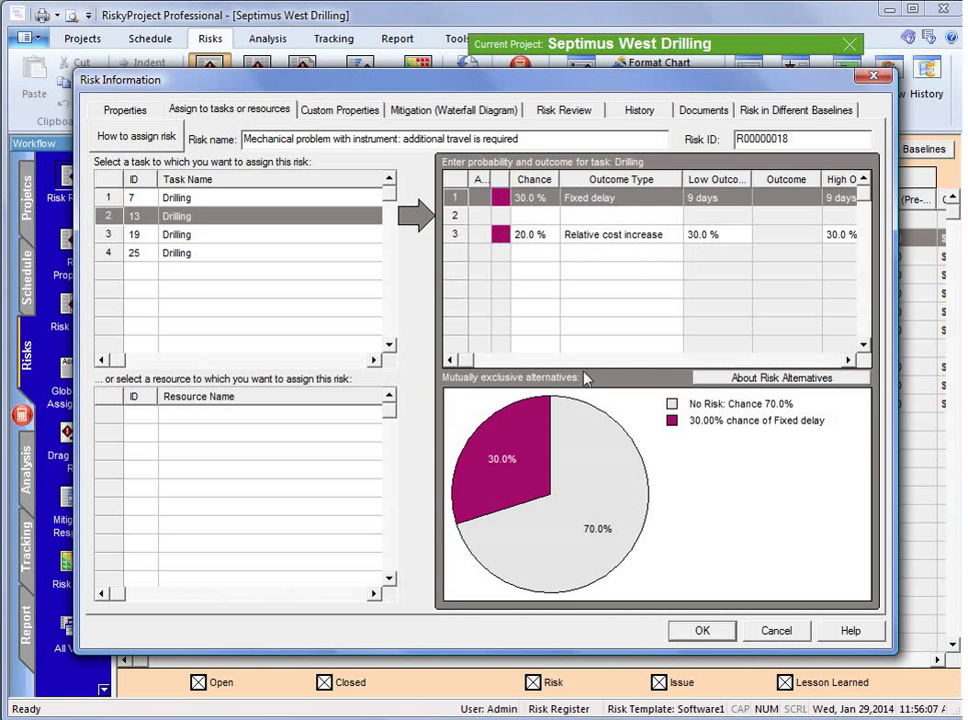
{"action": "left_click", "coordinate": [704, 632]}
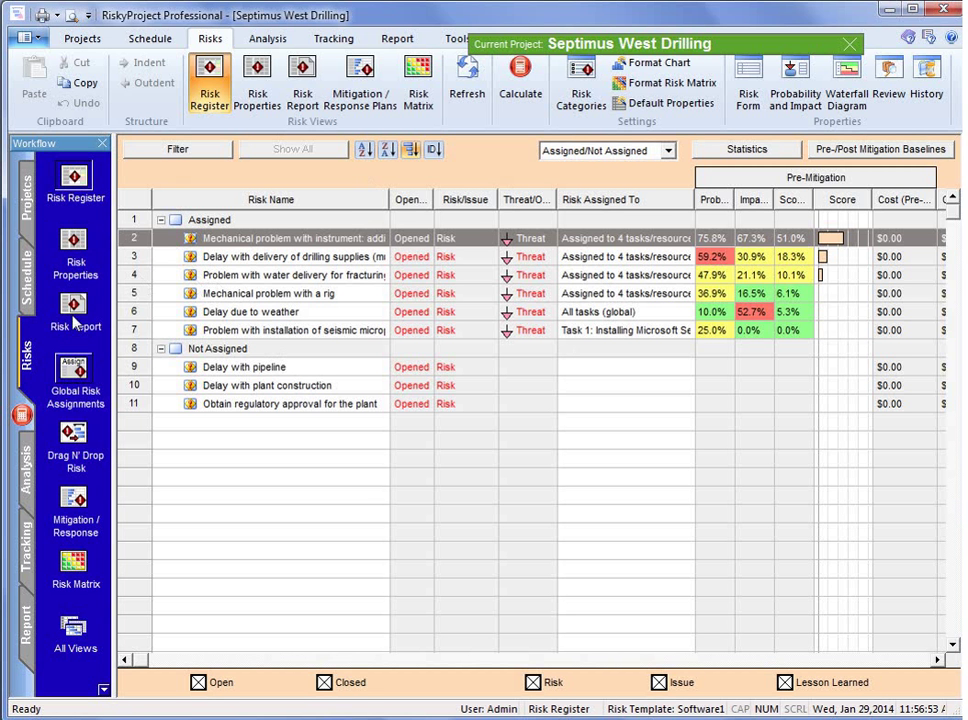
Save and close Septimus West Drilling, then open and close the Septimus Gas summary project
{"action": "left_click", "coordinate": [645, 35]}
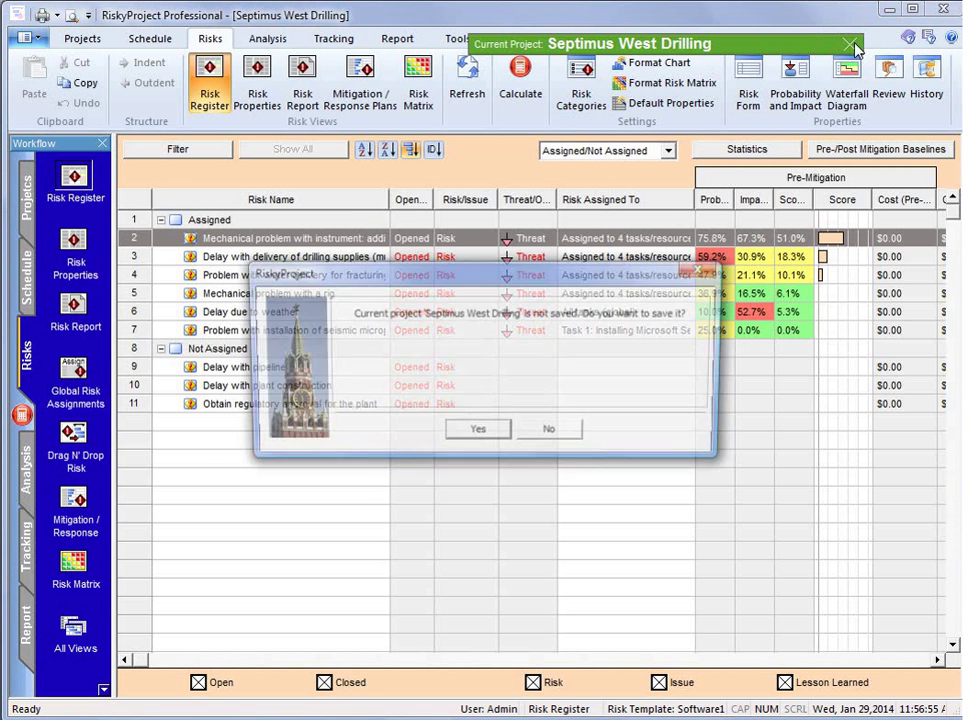
{"action": "left_click", "coordinate": [479, 434]}
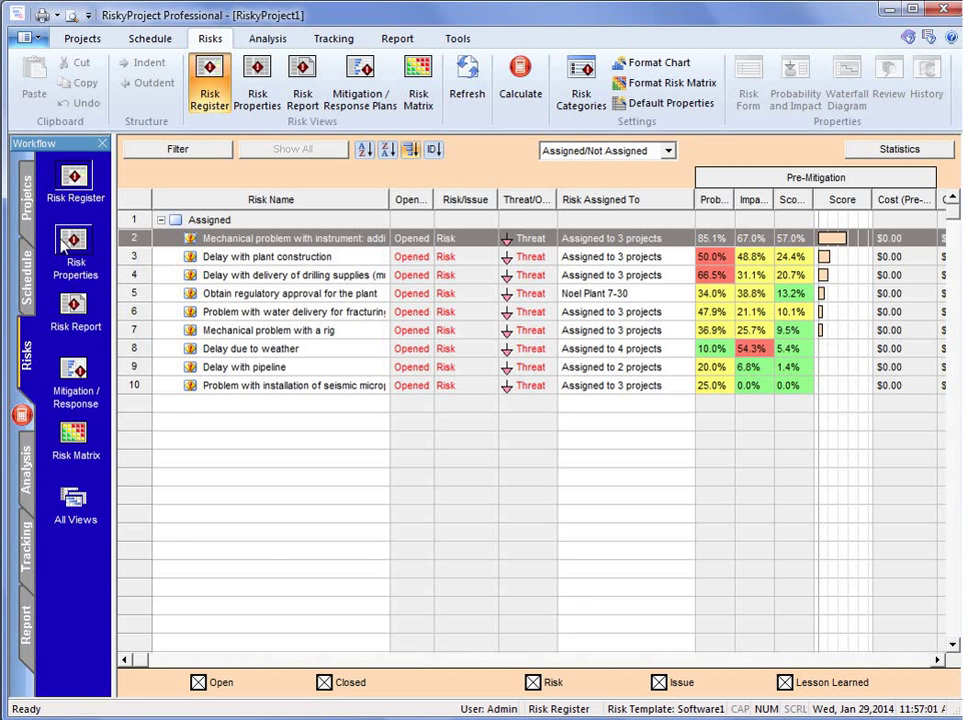
{"action": "left_click", "coordinate": [28, 185]}
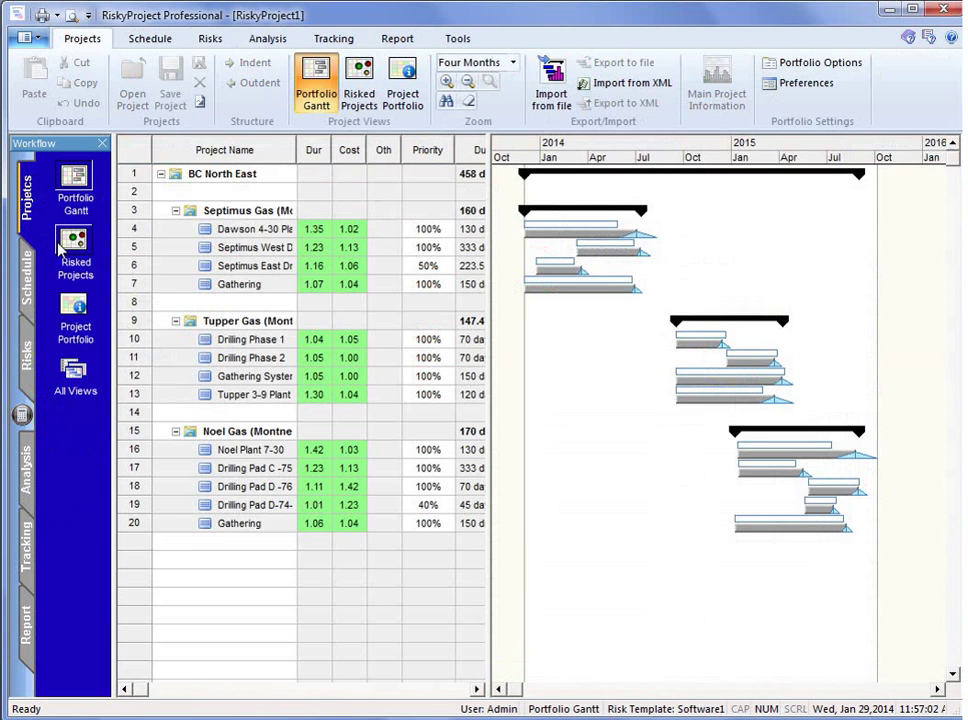
{"action": "double_click", "coordinate": [152, 216]}
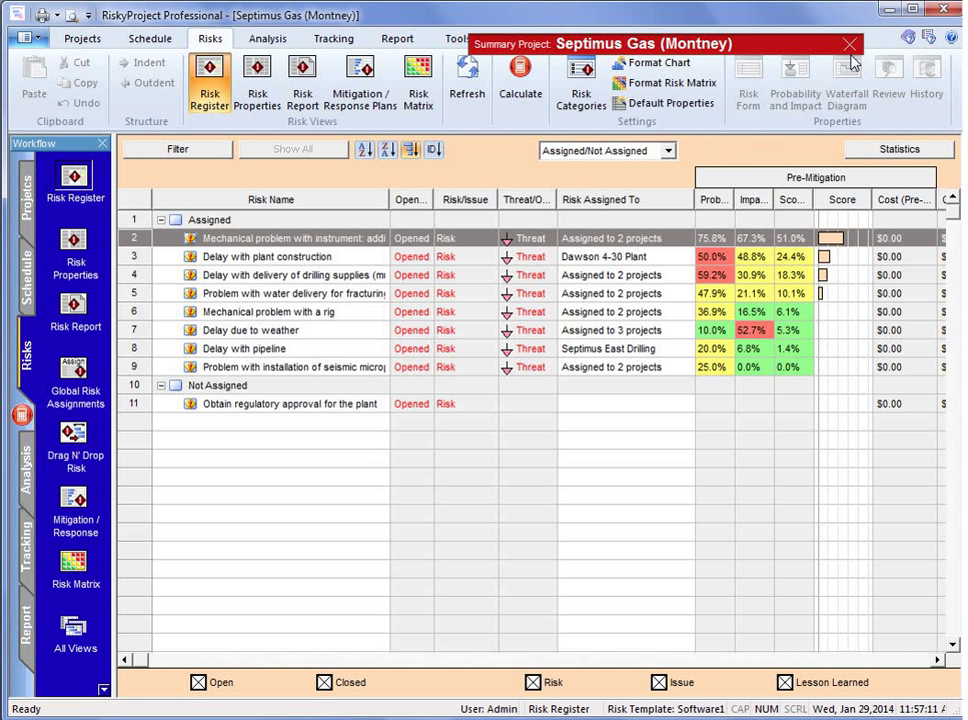
{"action": "left_click", "coordinate": [849, 46]}
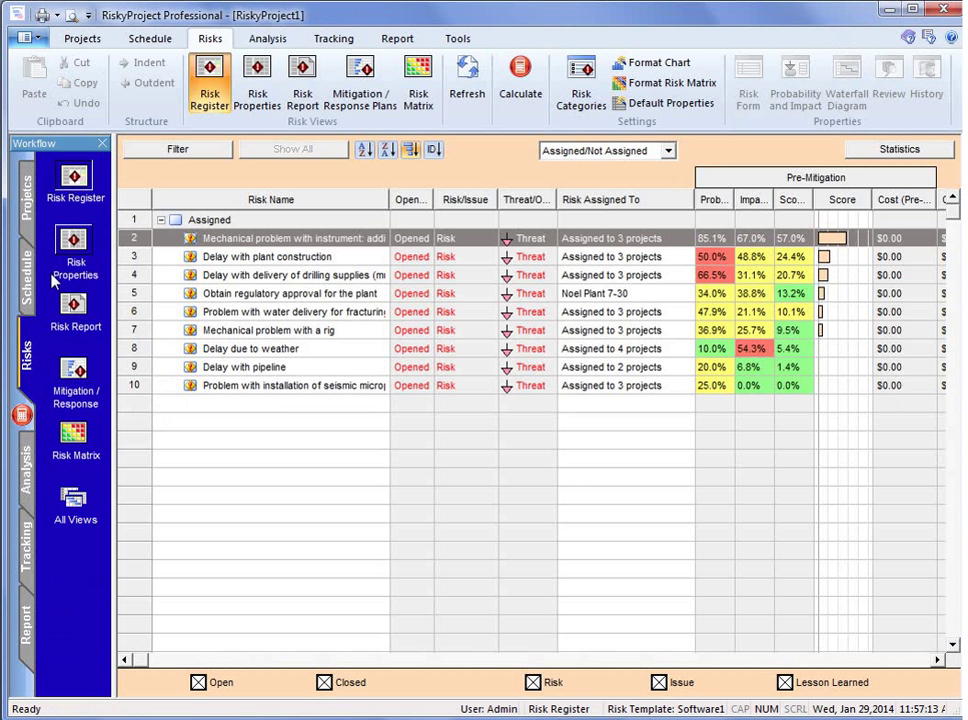